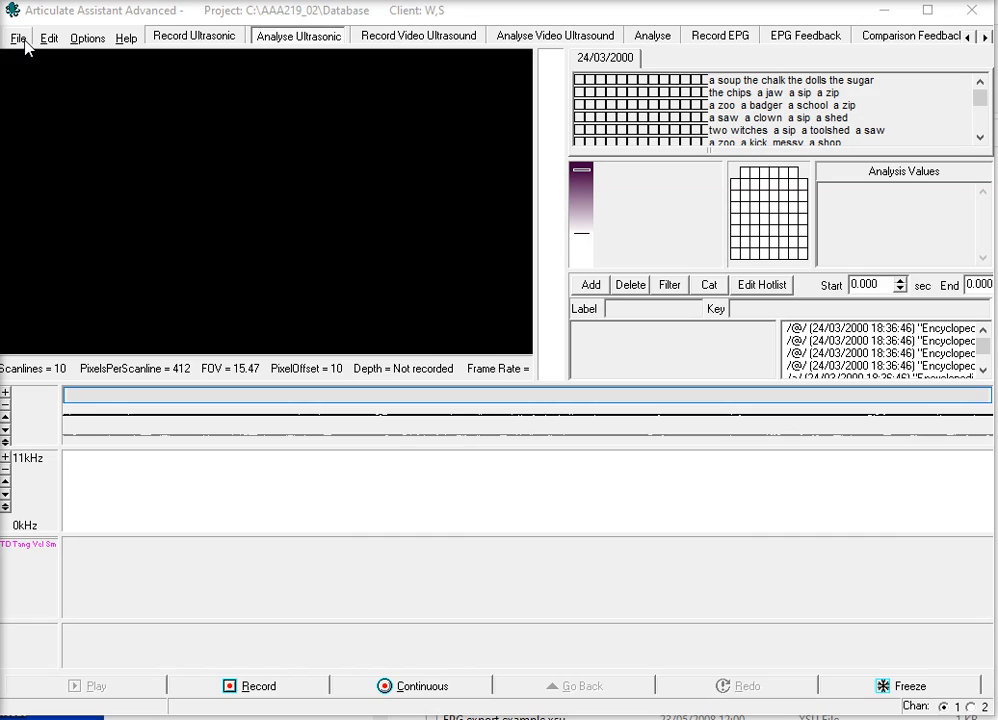
- Open client P1 from the project whose name ends in "water"
click(20, 39)
click(50, 82)
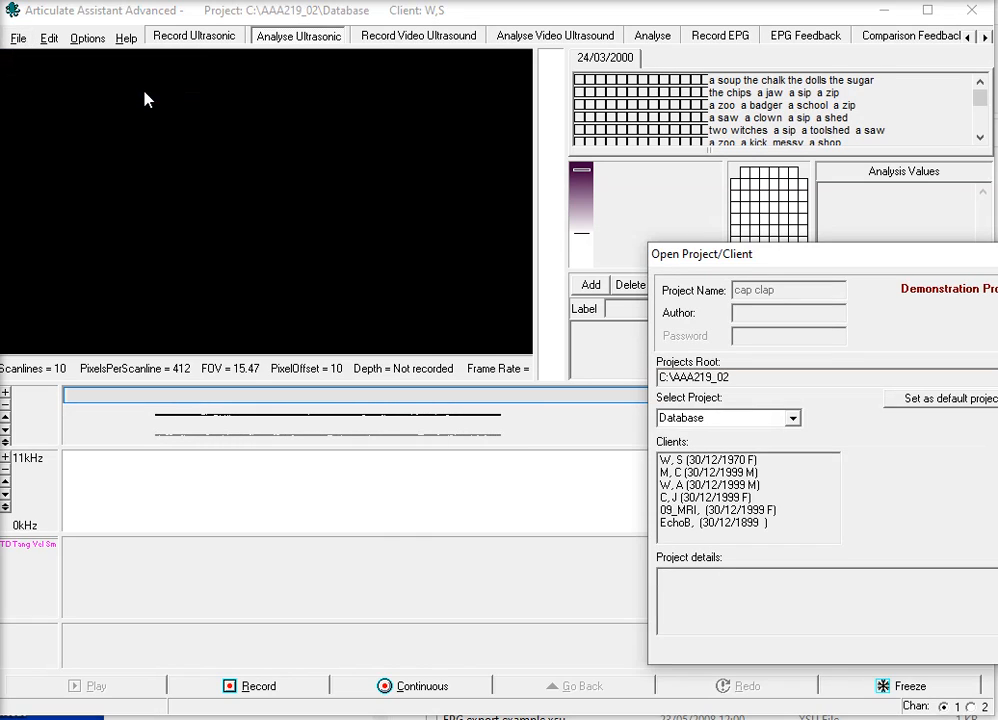
drag(903, 271, 630, 196)
click(519, 345)
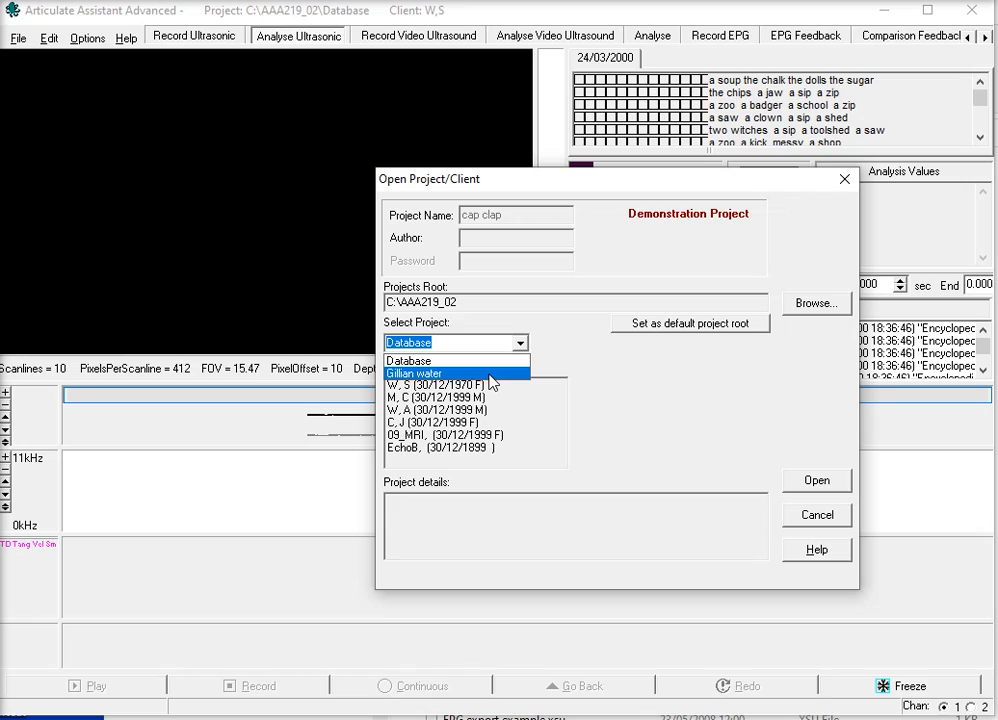
click(490, 375)
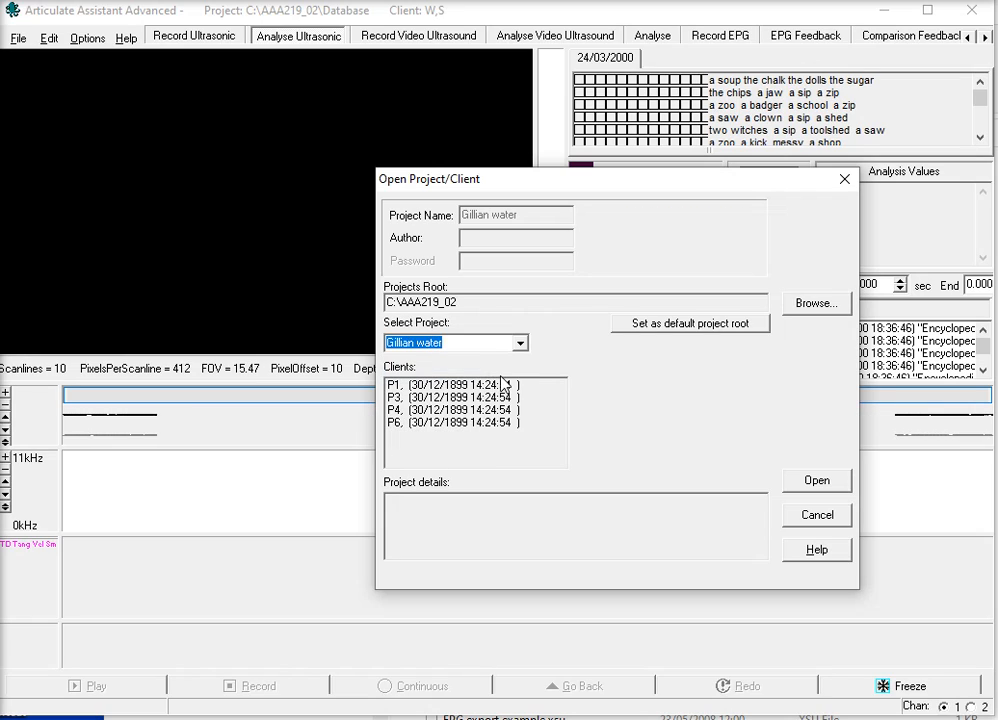
click(448, 386)
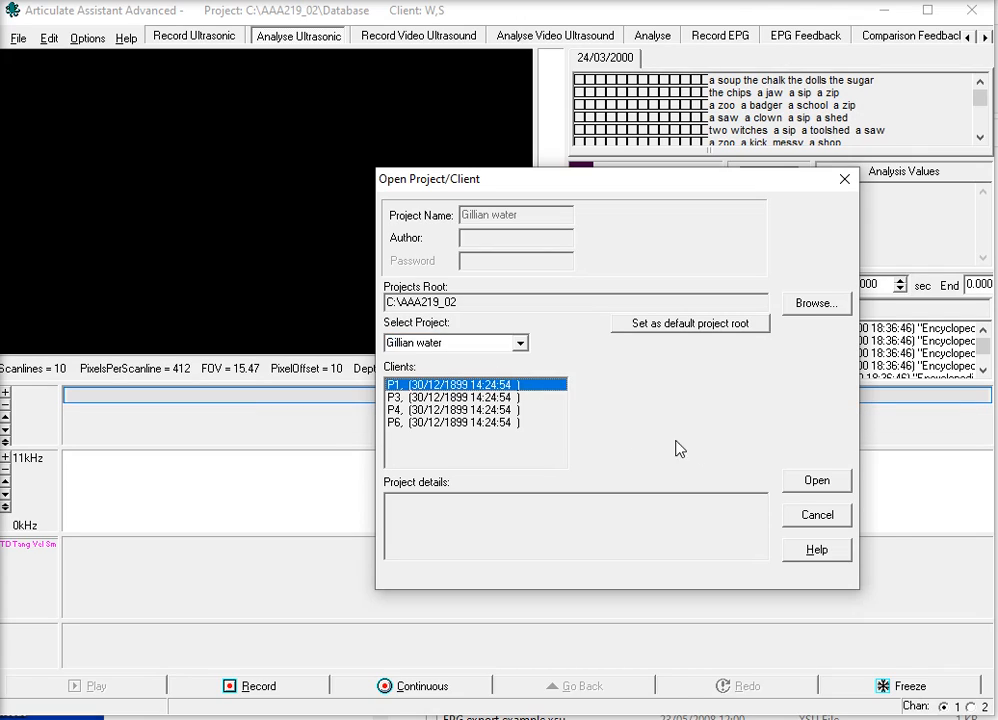
click(820, 484)
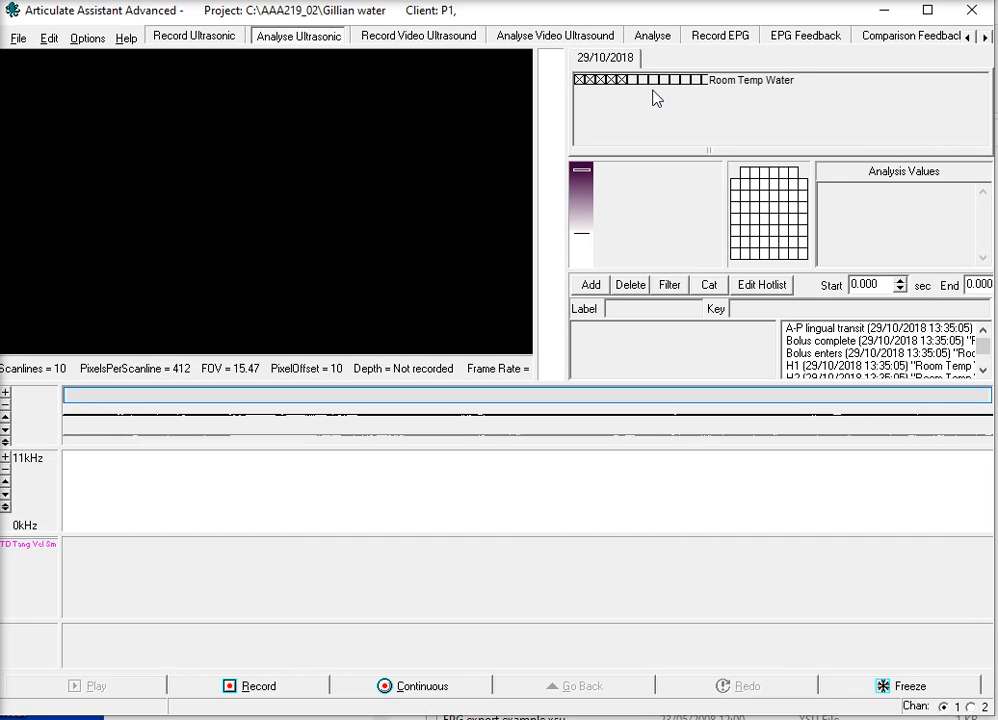
- Load the first Room Temp Water recording and set the time cursor to about 1.4 s
click(579, 82)
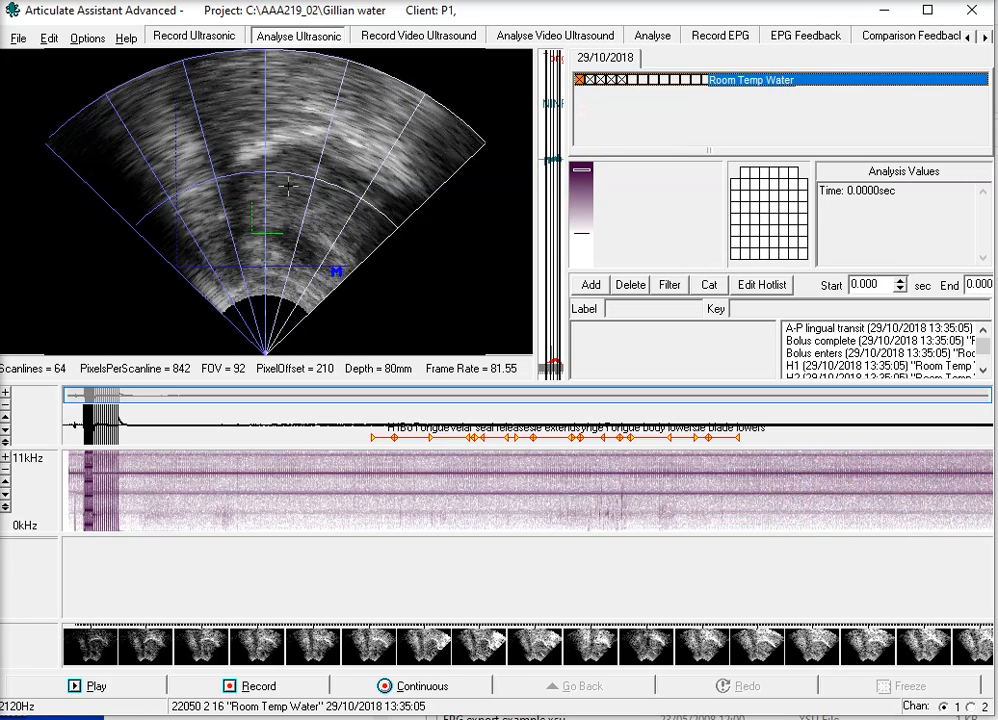
mouse_move(154, 495)
mouse_down()
mouse_move(486, 473)
mouse_move(686, 486)
mouse_move(470, 524)
mouse_move(336, 528)
mouse_move(226, 481)
mouse_up()
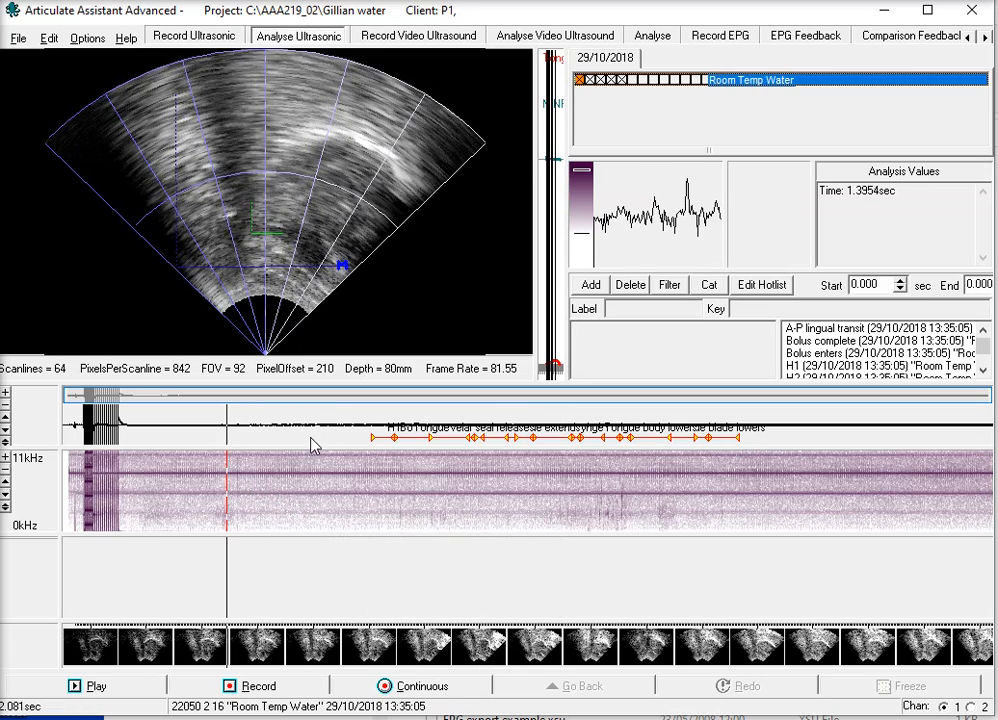
mouse_move(388, 445)
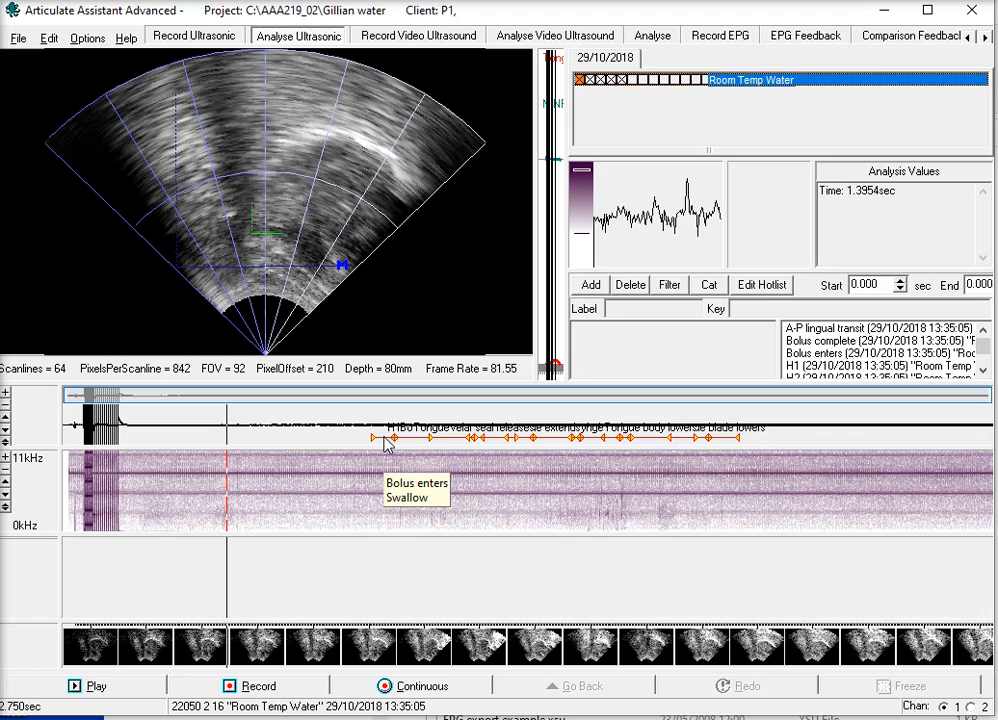
- Filter the annotation list on annotations whose label contains "swallow"
click(669, 286)
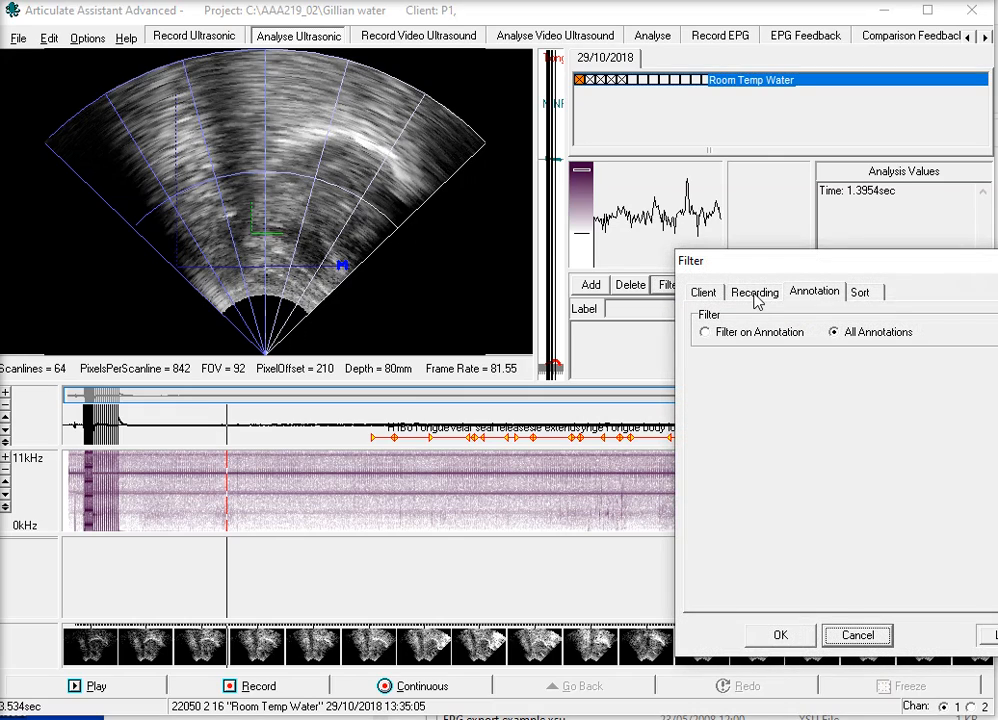
click(713, 333)
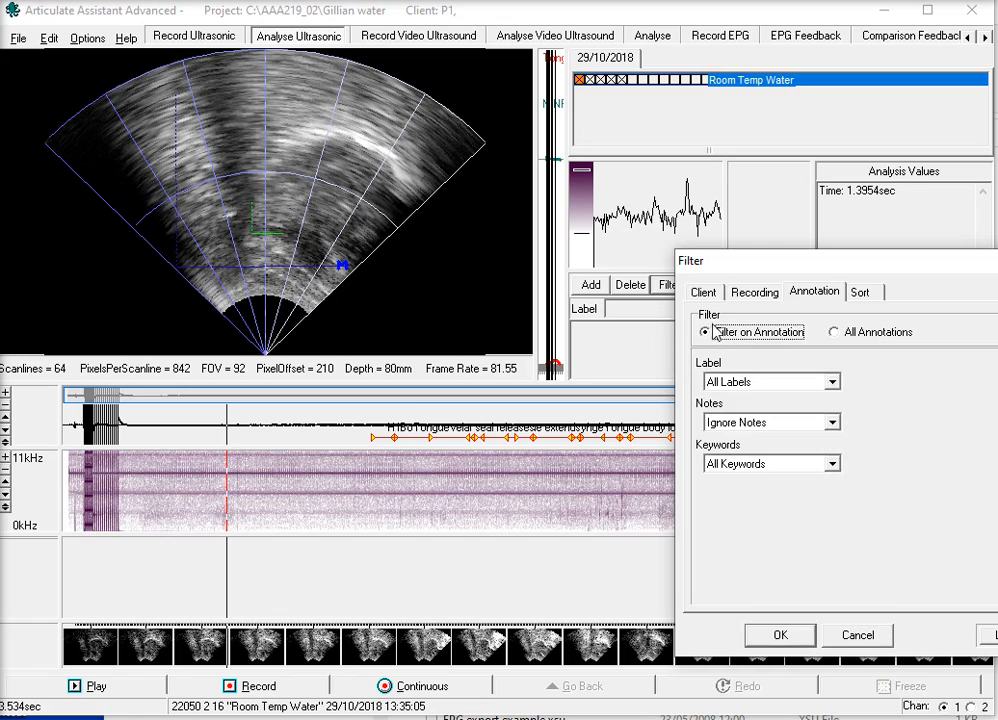
drag(780, 262, 560, 244)
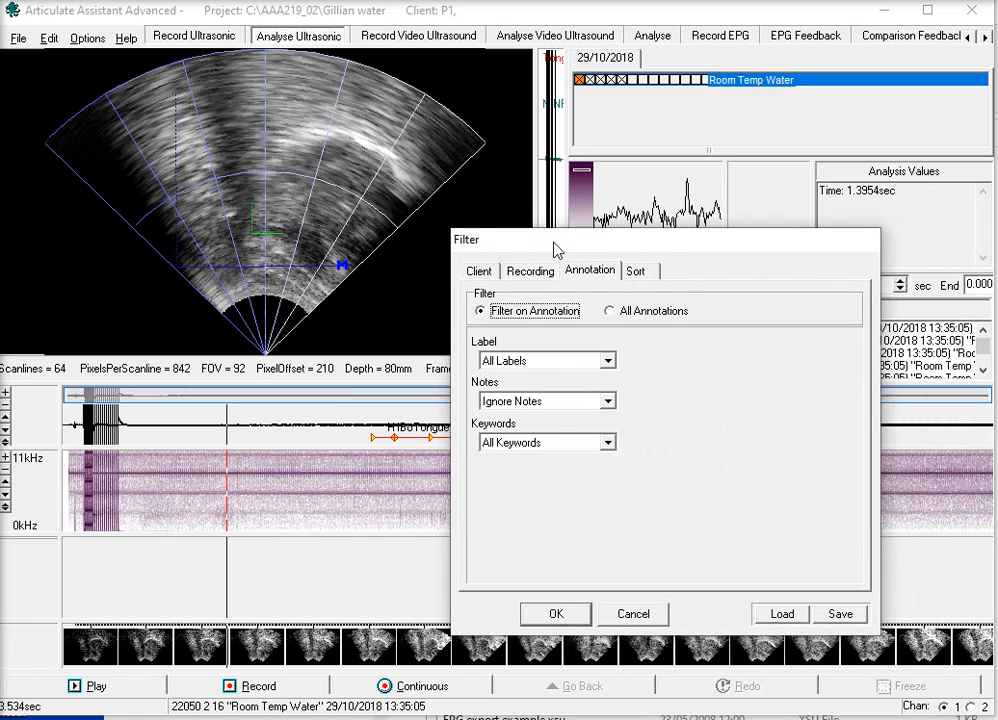
click(608, 362)
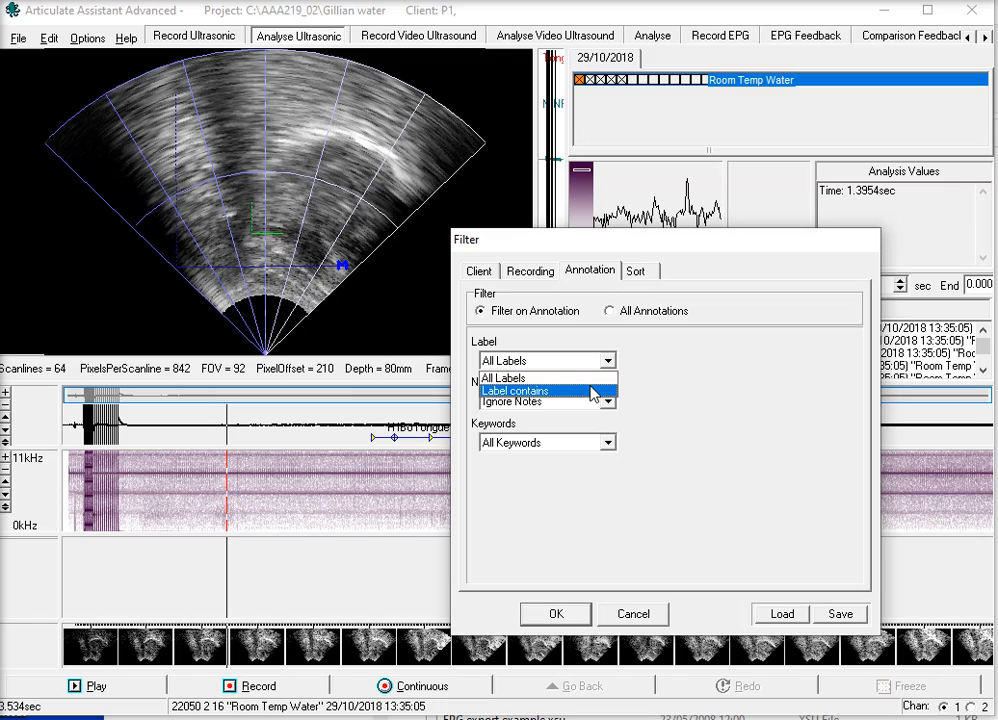
click(590, 392)
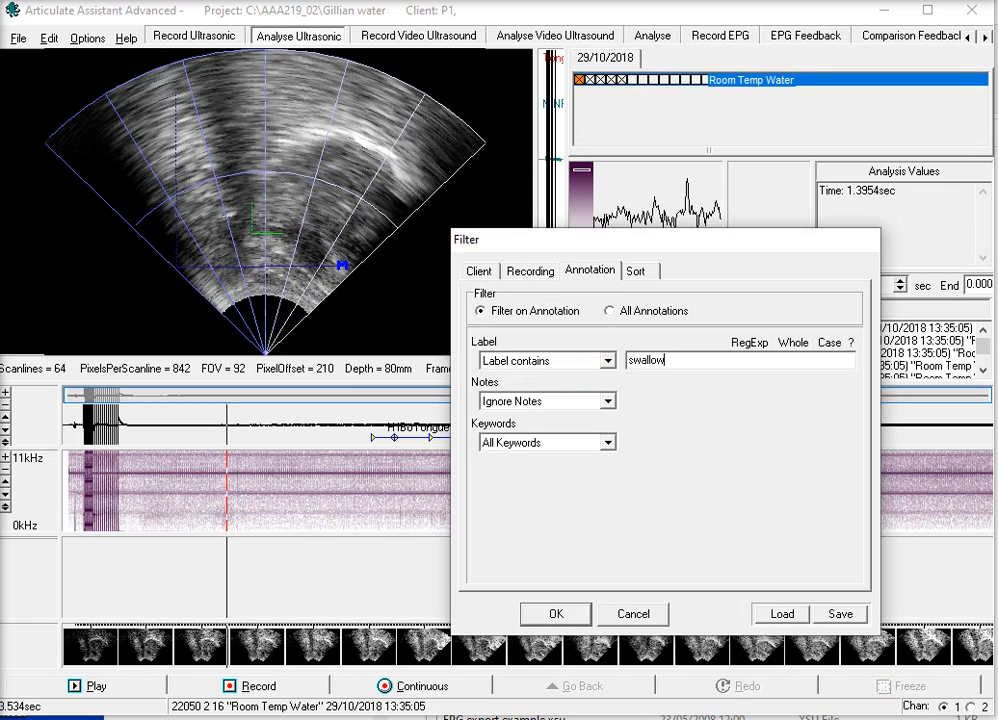
key(Return)
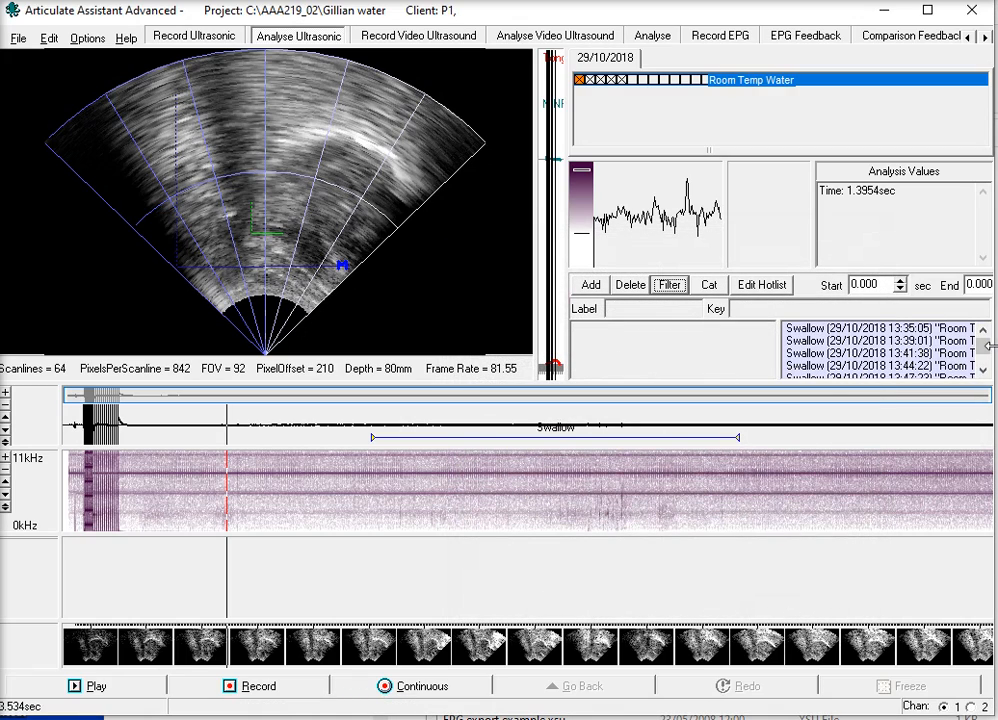
mouse_move(985, 347)
mouse_down()
mouse_move(985, 366)
mouse_move(985, 337)
mouse_move(985, 346)
mouse_up()
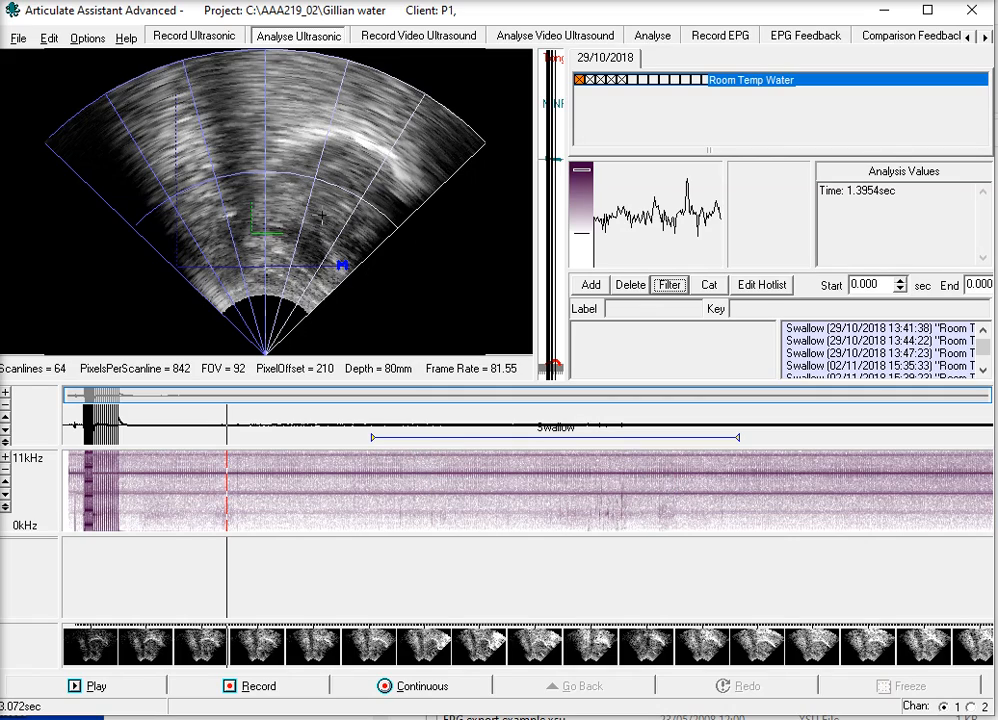
- Open the spline editor for the ultrasound image and select the manual hyoid spline
right_click(287, 167)
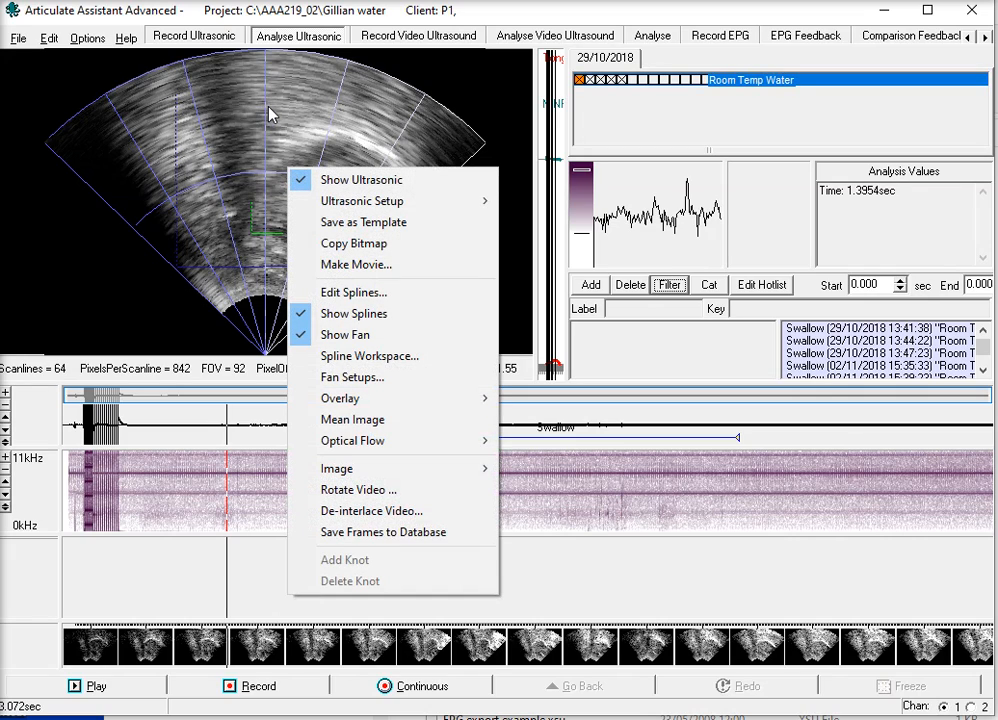
click(360, 292)
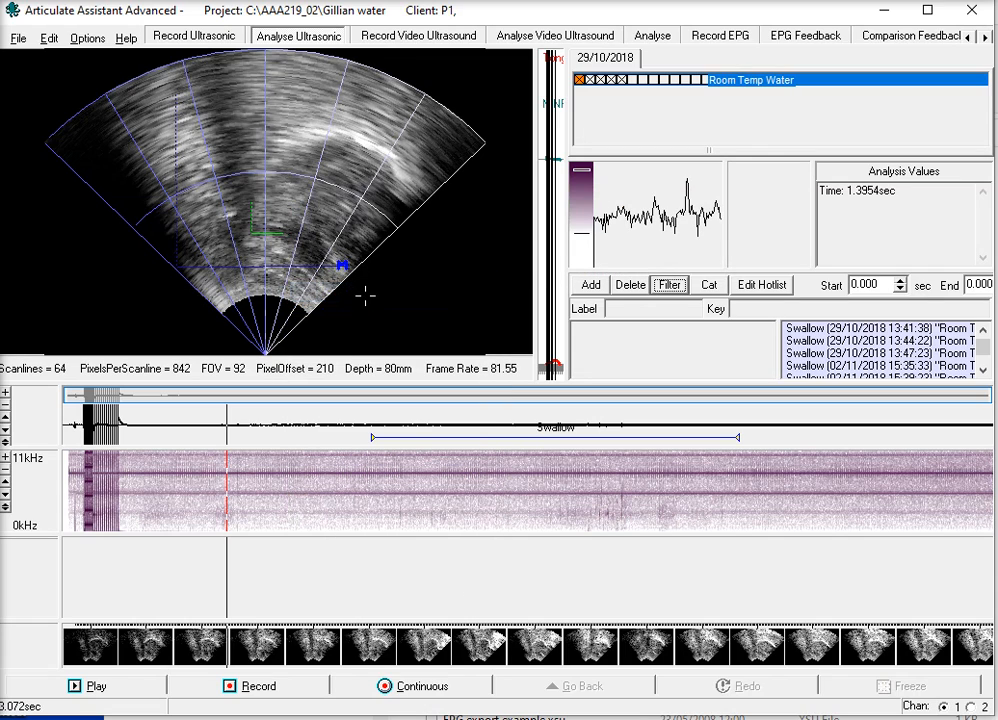
drag(190, 2, 608, 70)
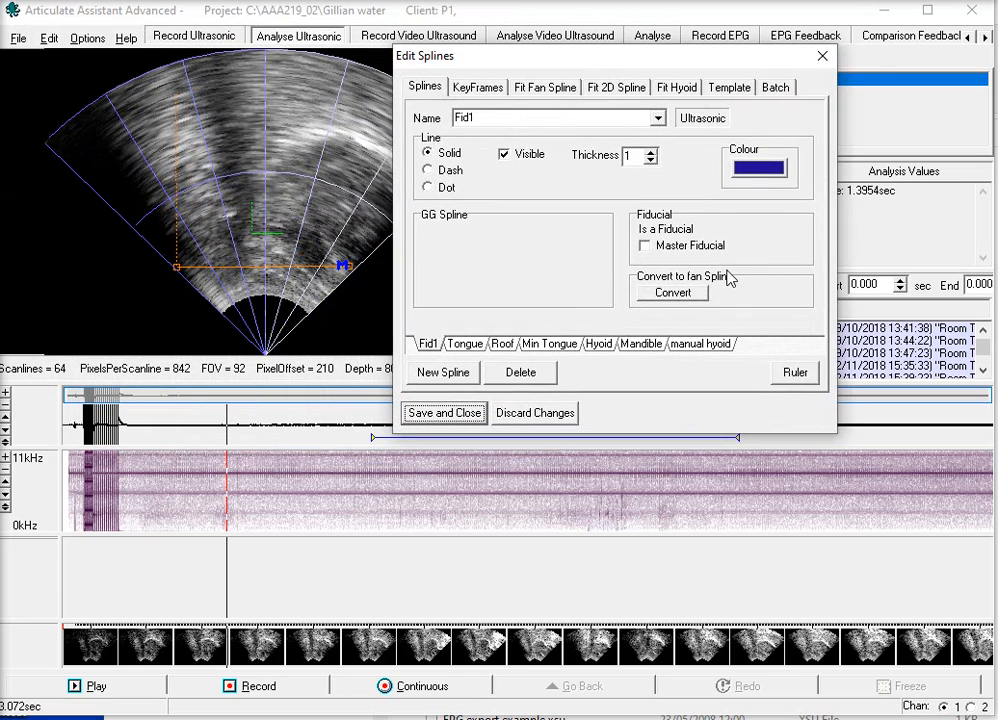
click(714, 345)
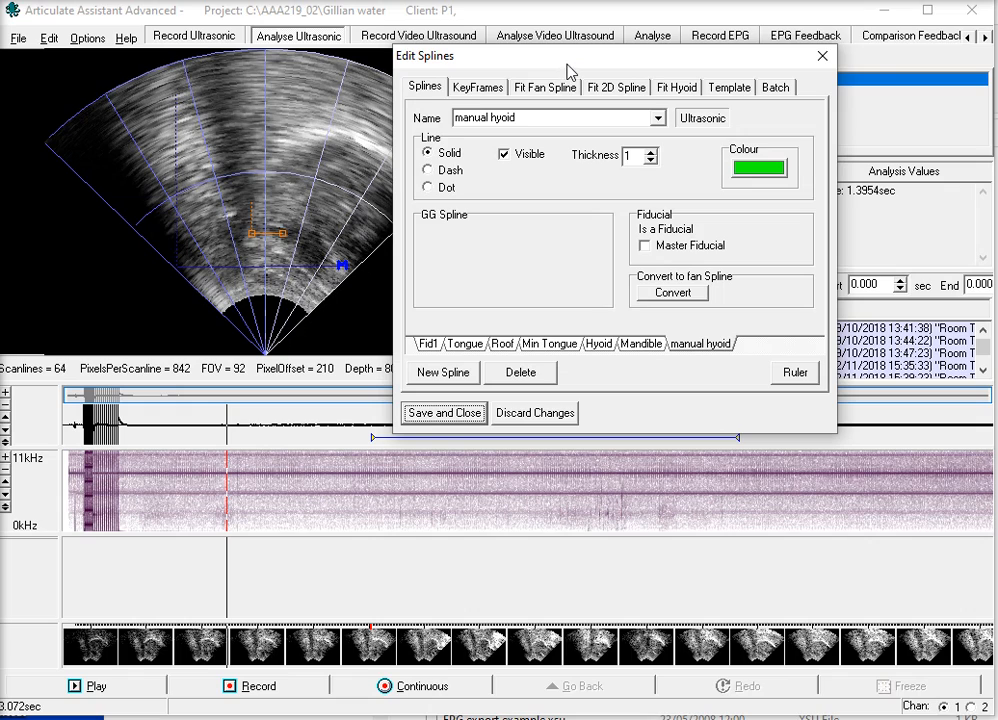
drag(568, 66, 658, 23)
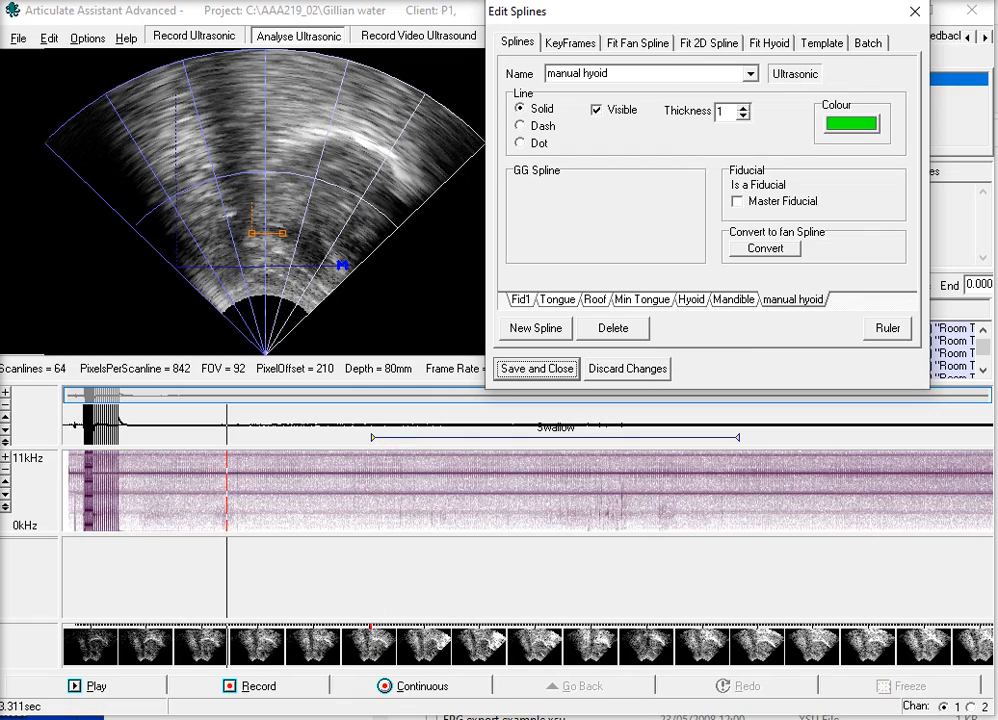
- Select the manual hyoid spline's 2.641 keyframe and shift the spline left and slightly up
click(580, 45)
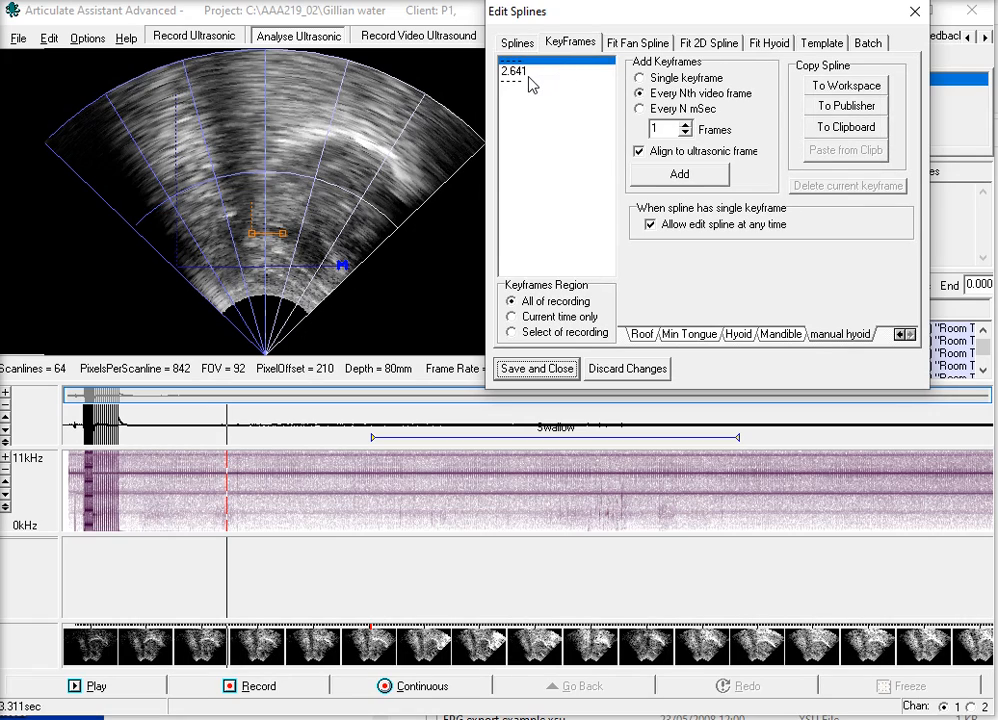
click(513, 73)
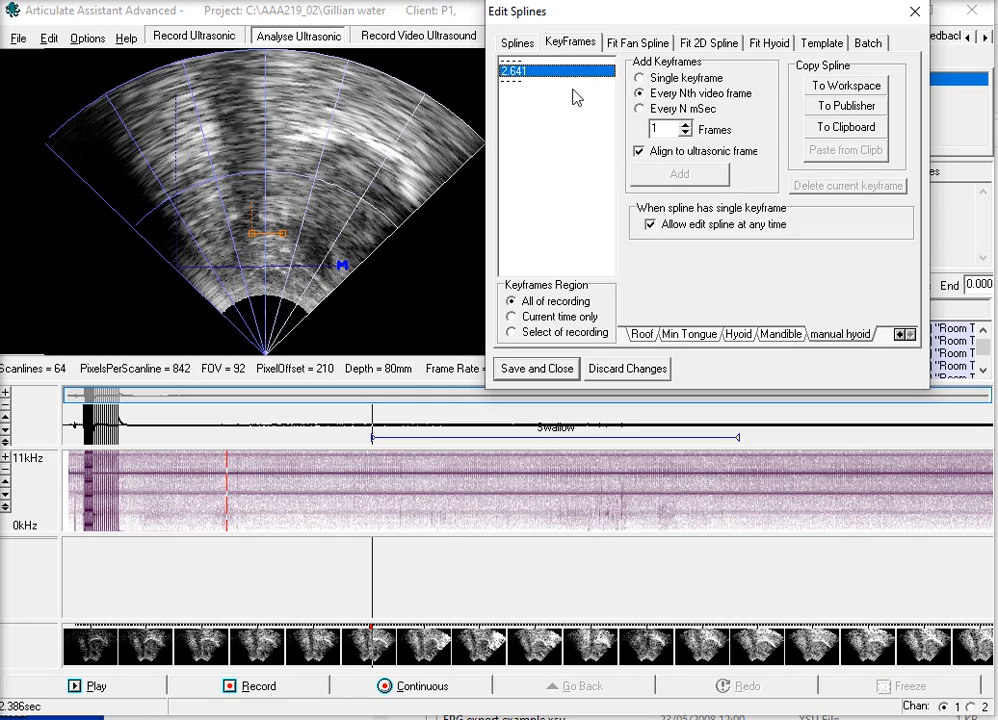
click(709, 45)
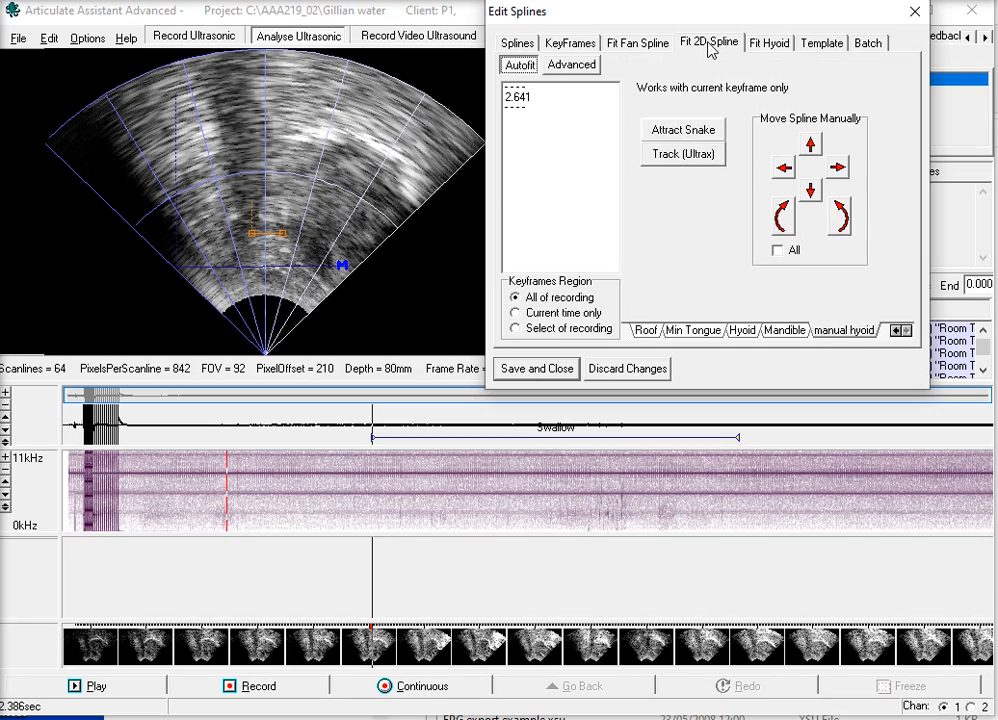
click(784, 171)
click(784, 171)
click(784, 171)
click(784, 171)
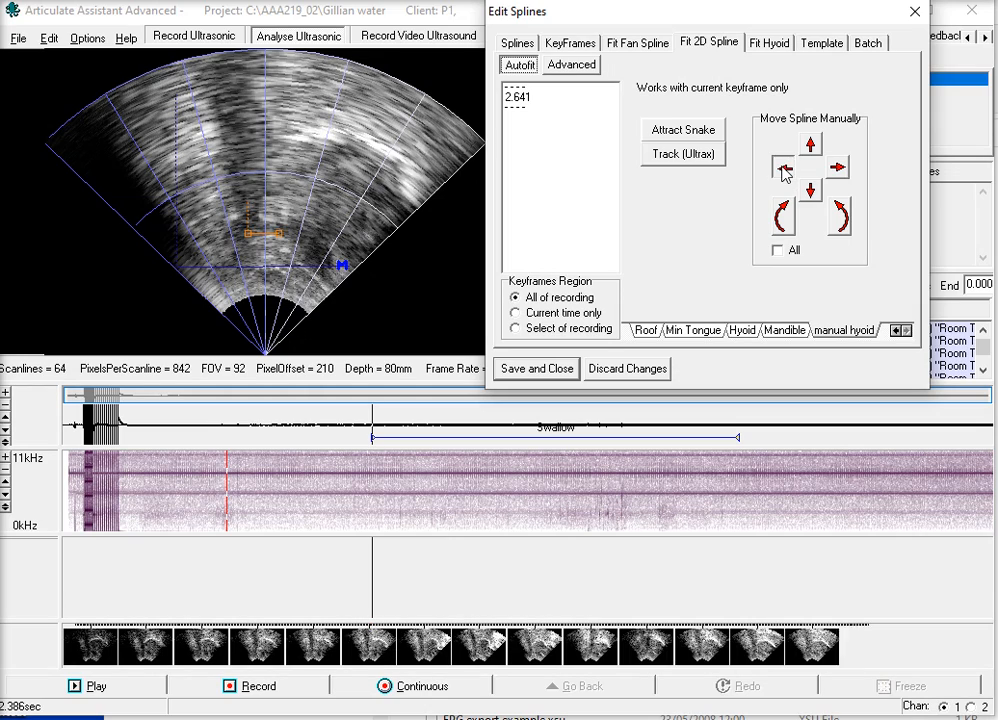
click(784, 171)
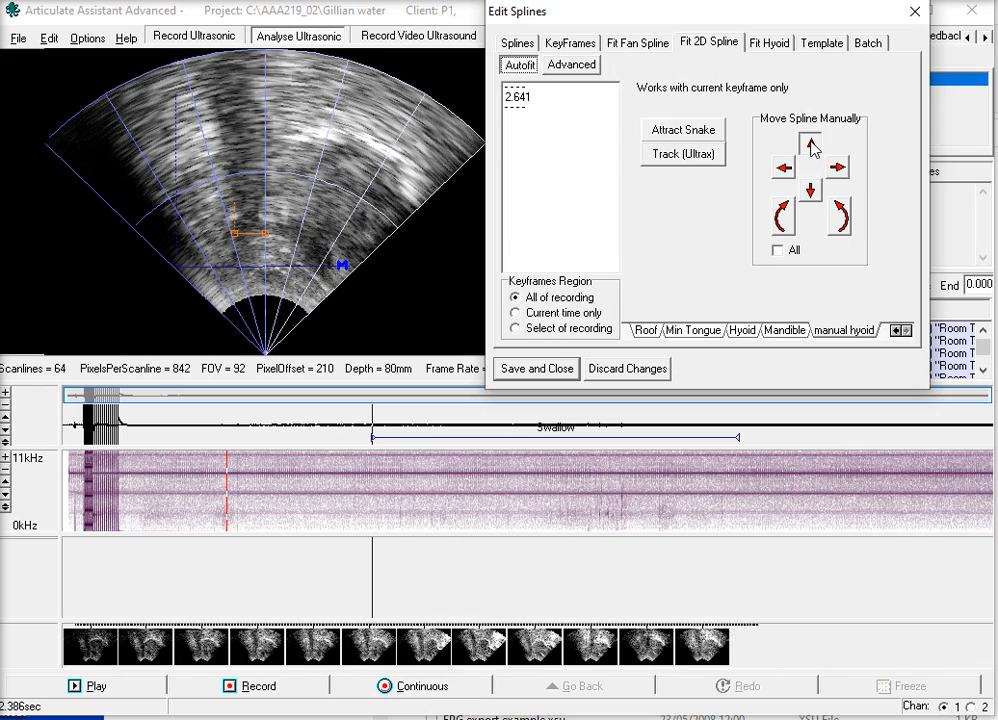
click(811, 146)
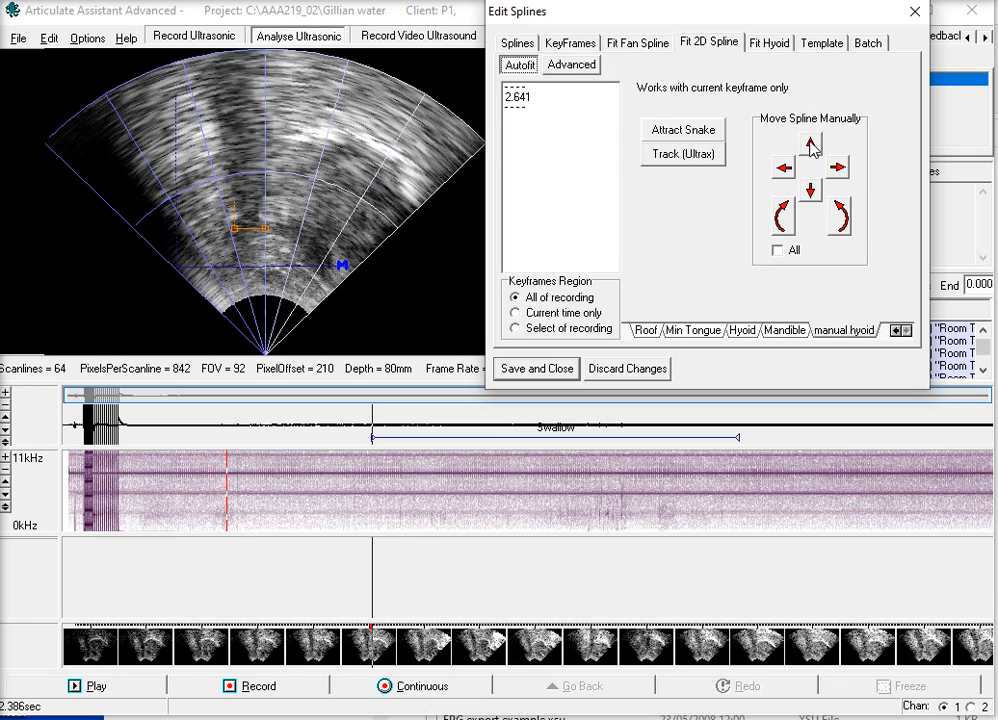
- Shift the manual hyoid spline back to the right and down at the 2.641 keyframe
click(810, 193)
click(837, 170)
click(838, 170)
click(839, 168)
click(839, 168)
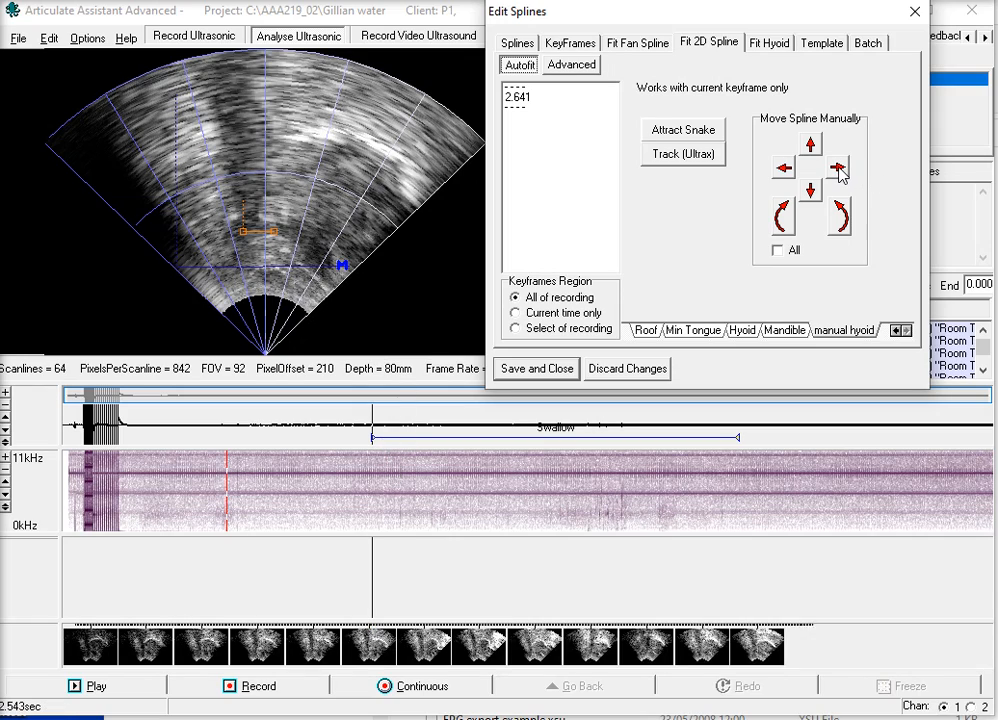
click(839, 168)
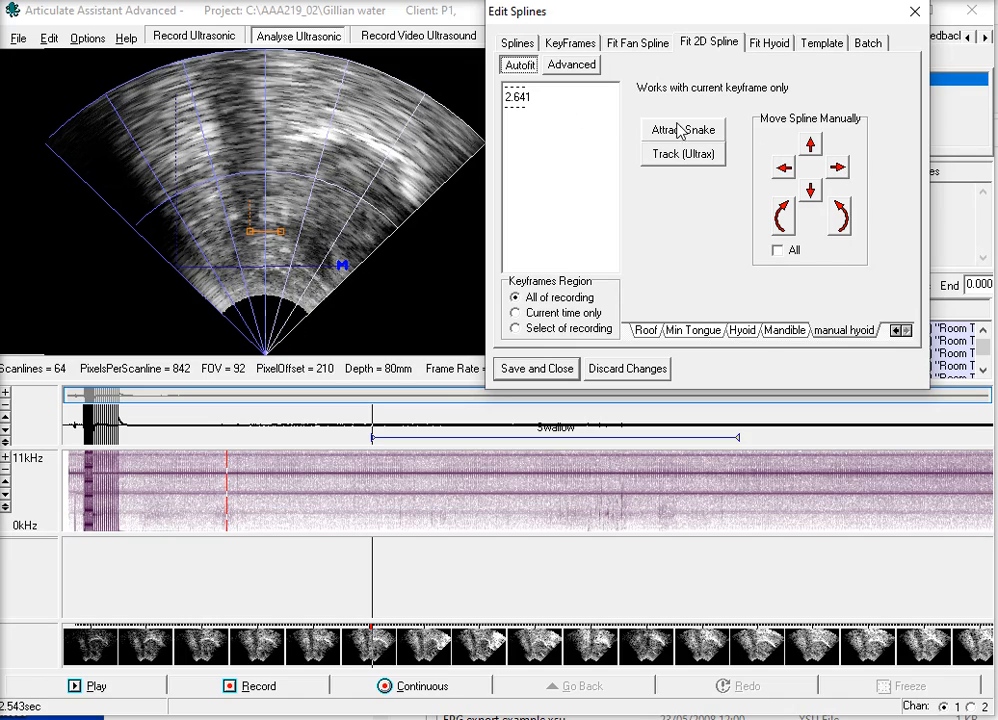
click(808, 192)
- Add a single keyframe to the manual hyoid spline at about 3.14 s, inside the Swallow annotation
mouse_move(372, 510)
mouse_down()
mouse_move(441, 519)
mouse_move(430, 517)
mouse_up()
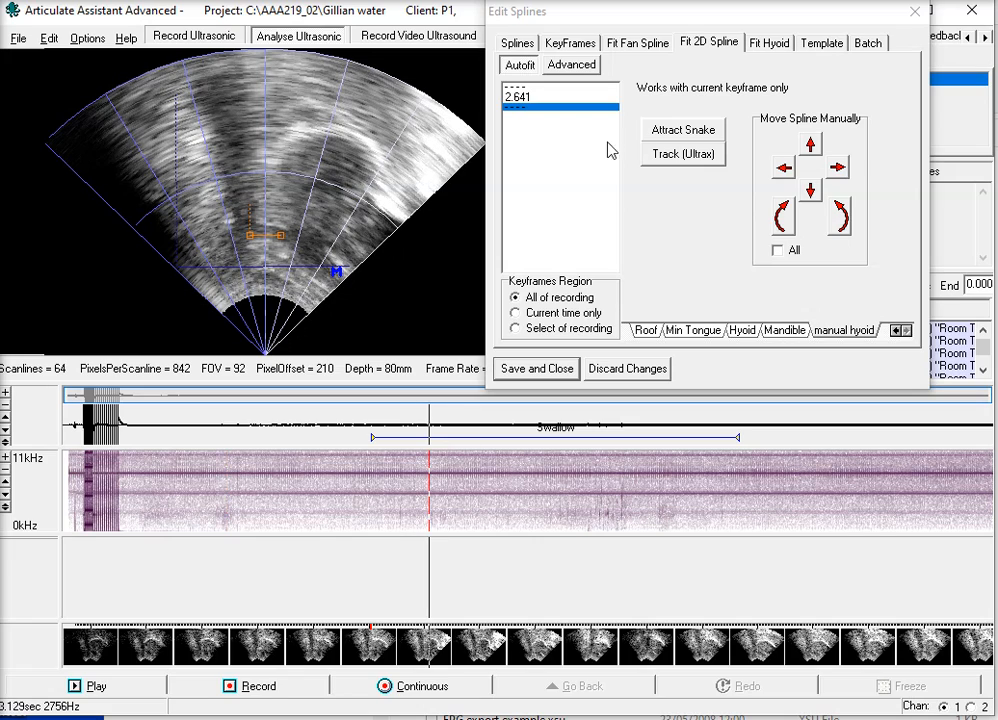
click(570, 43)
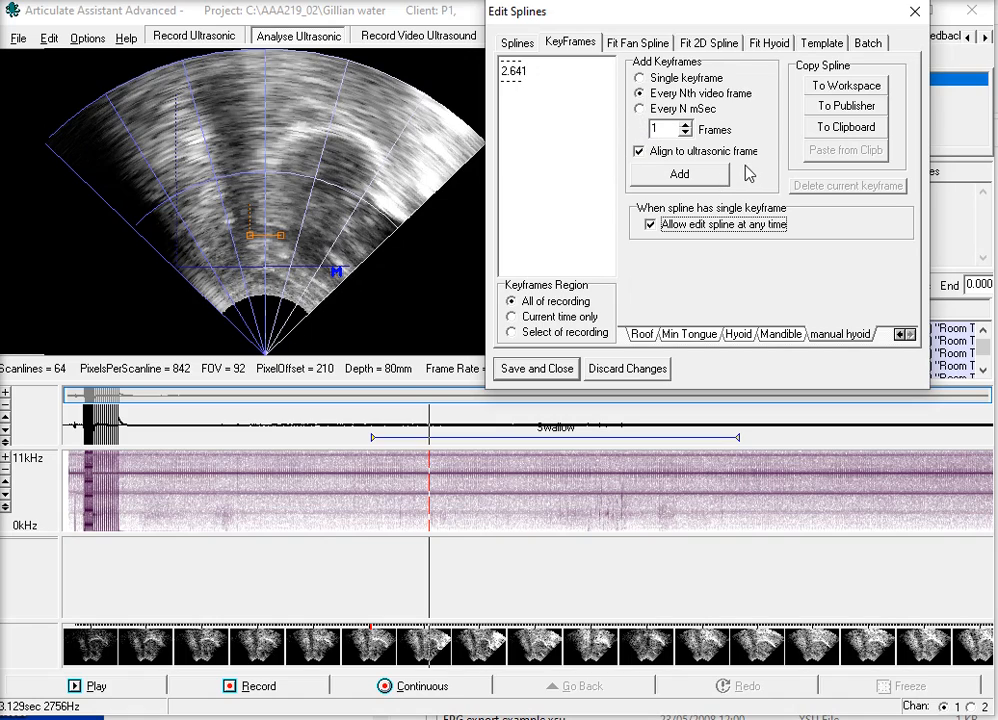
click(640, 78)
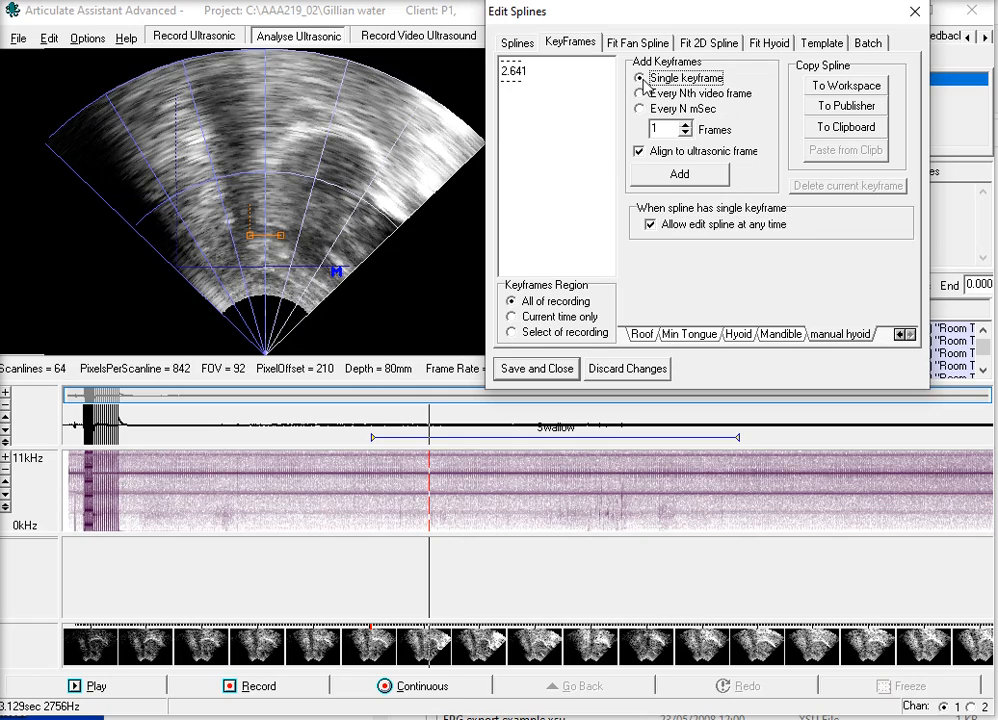
click(683, 175)
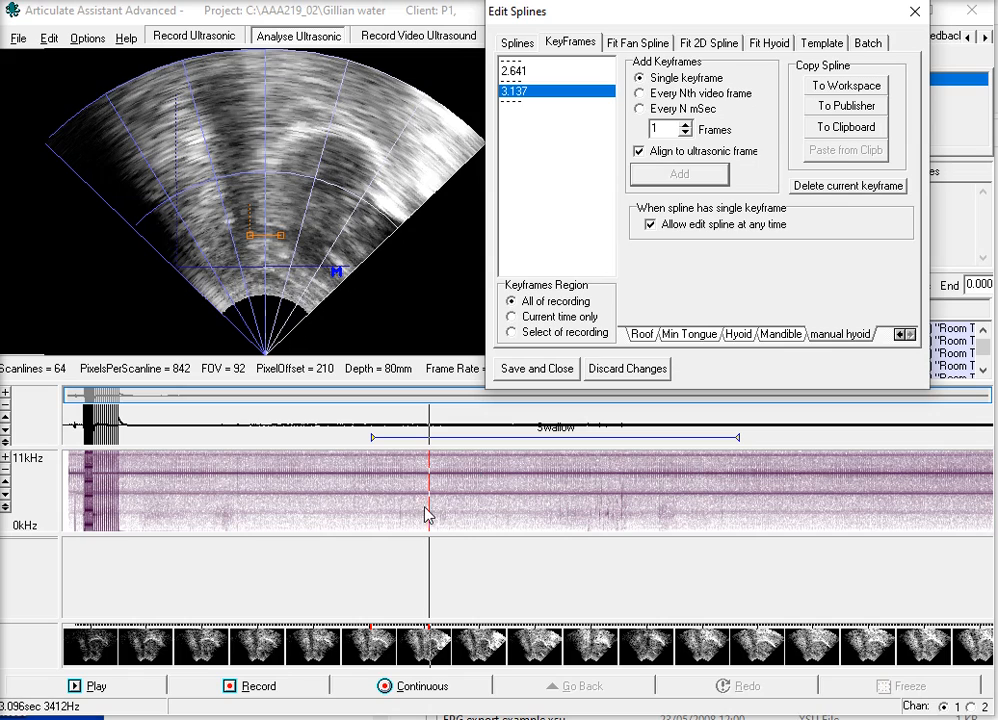
- Add another single keyframe to the manual hyoid spline at about 3.46 s
mouse_move(427, 500)
mouse_down()
mouse_move(475, 510)
mouse_move(467, 506)
mouse_up()
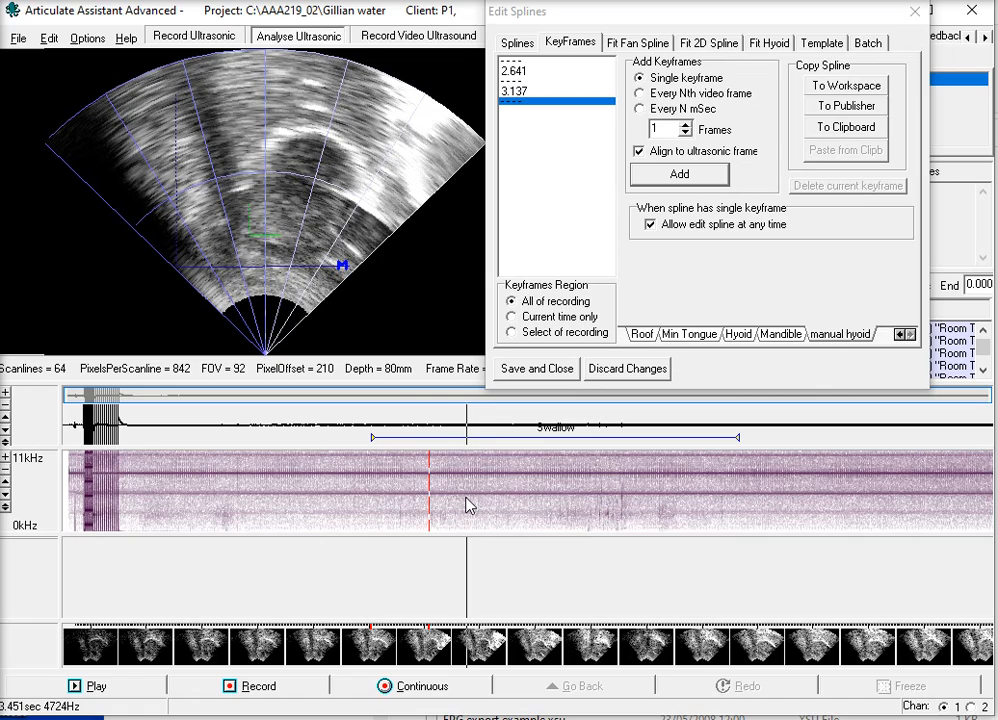
click(467, 506)
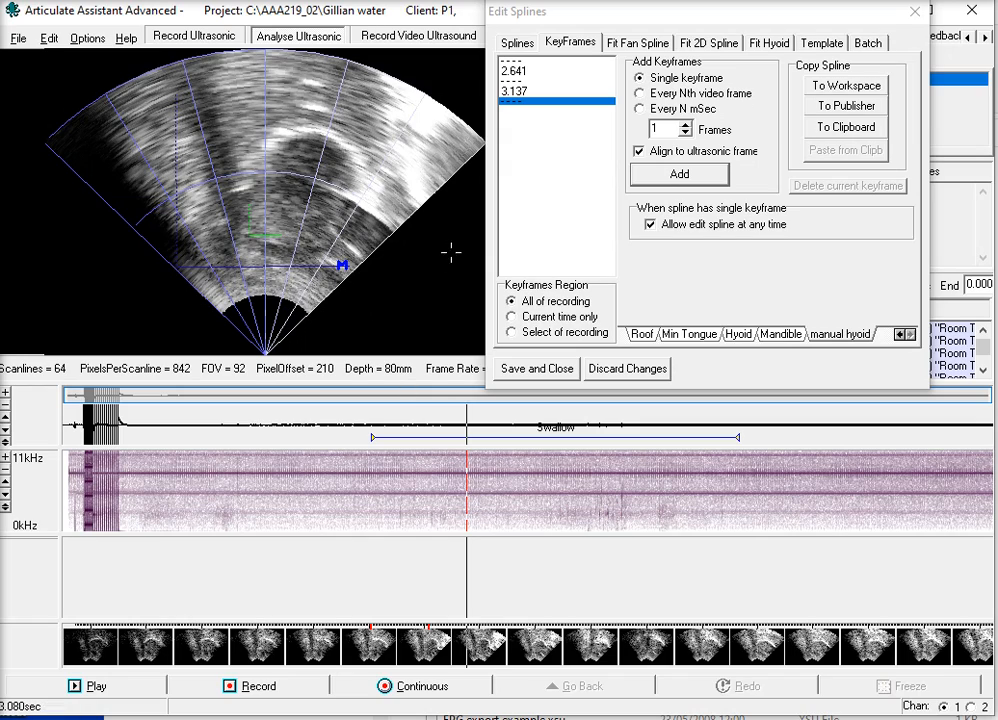
click(716, 178)
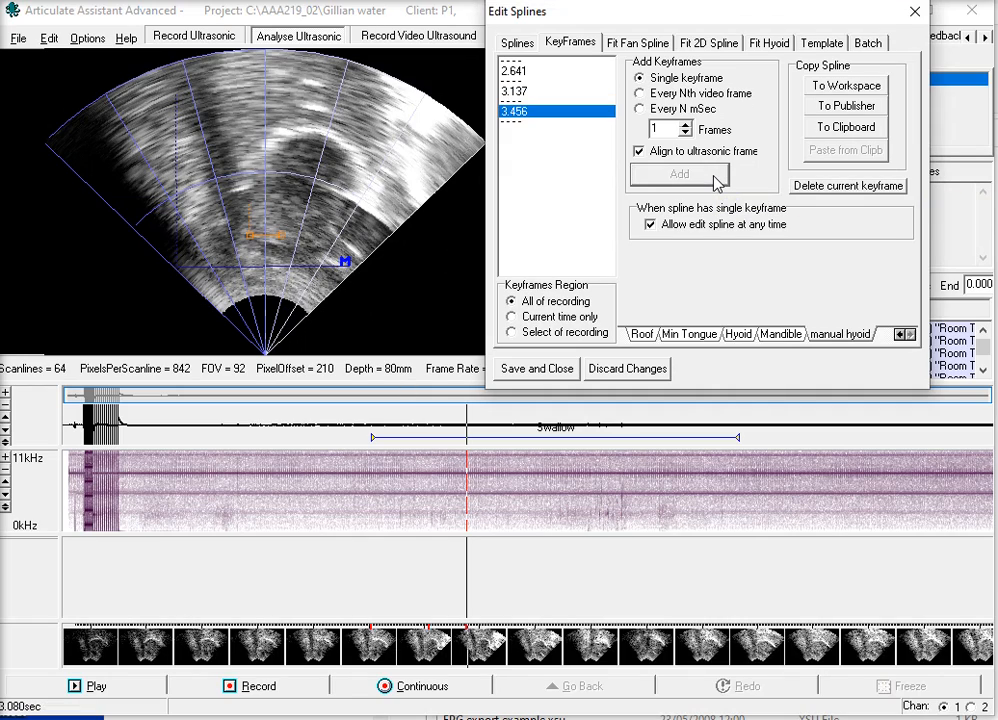
- Shift the manual hyoid spline left and down at the 3.456 keyframe, and save and close the spline edits
click(716, 50)
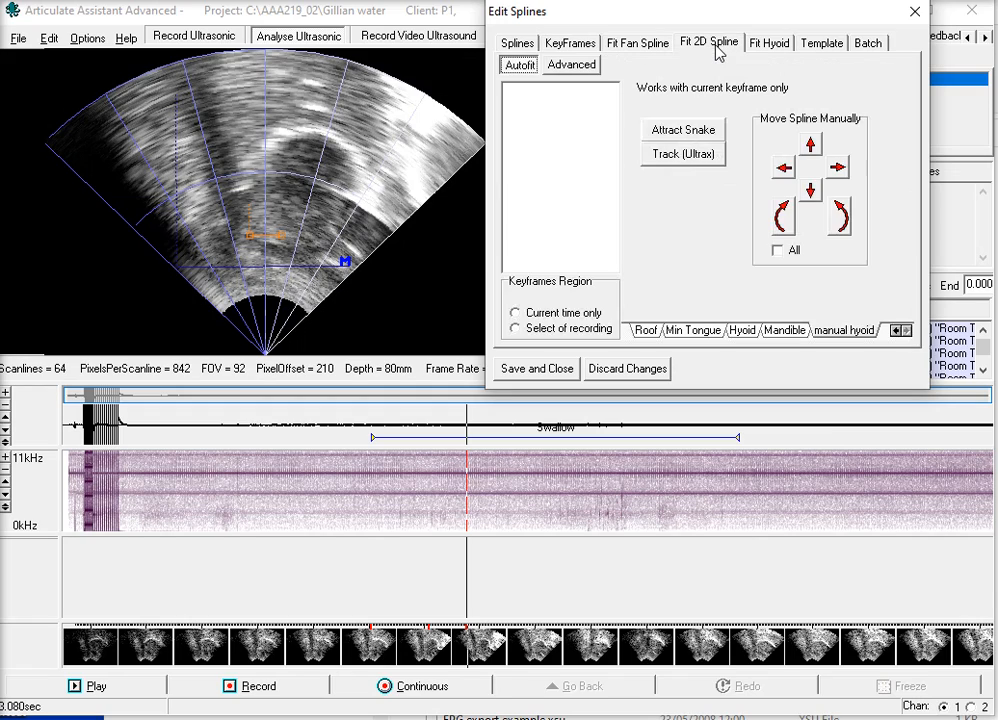
click(784, 169)
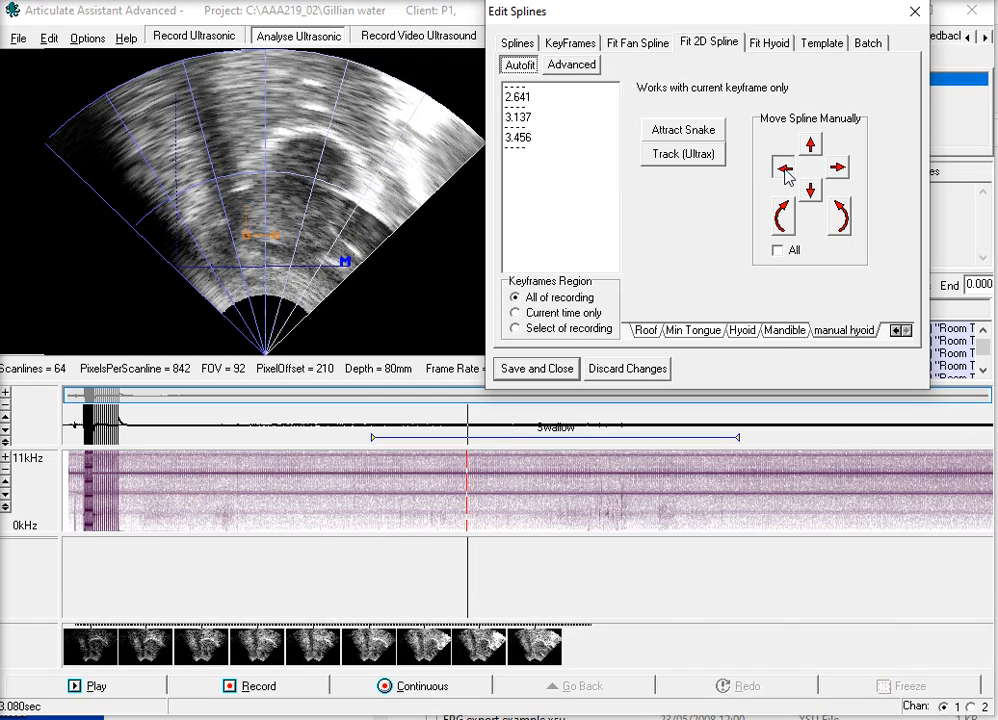
click(786, 172)
click(785, 172)
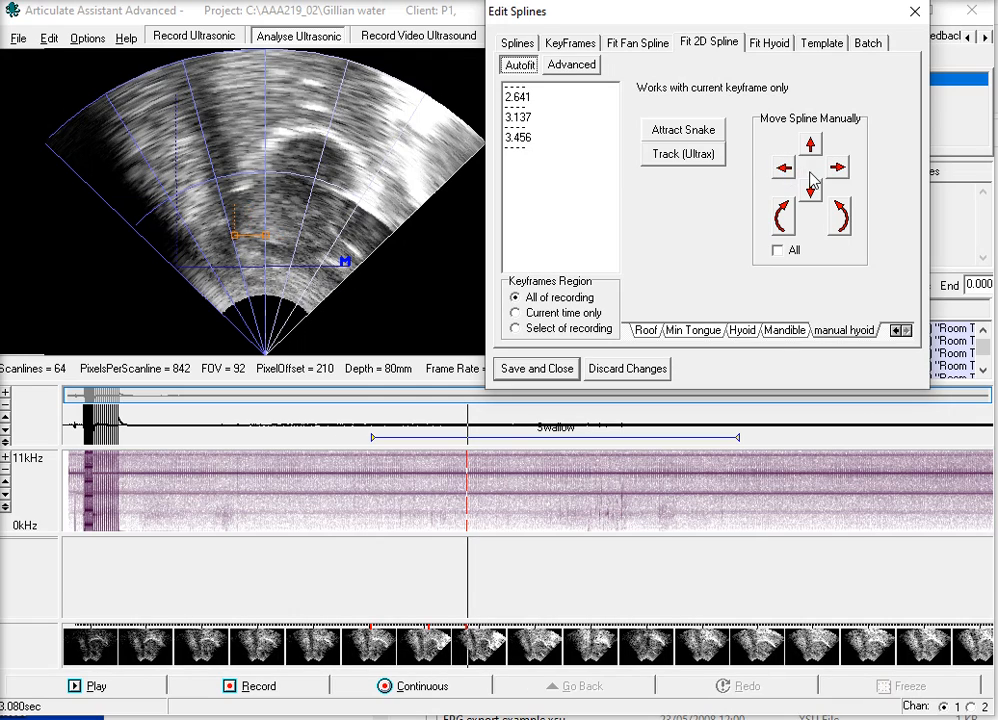
click(810, 195)
click(811, 197)
mouse_move(475, 569)
mouse_down()
mouse_move(406, 555)
mouse_move(487, 560)
mouse_move(418, 557)
mouse_move(471, 557)
mouse_move(420, 557)
mouse_move(461, 558)
mouse_up()
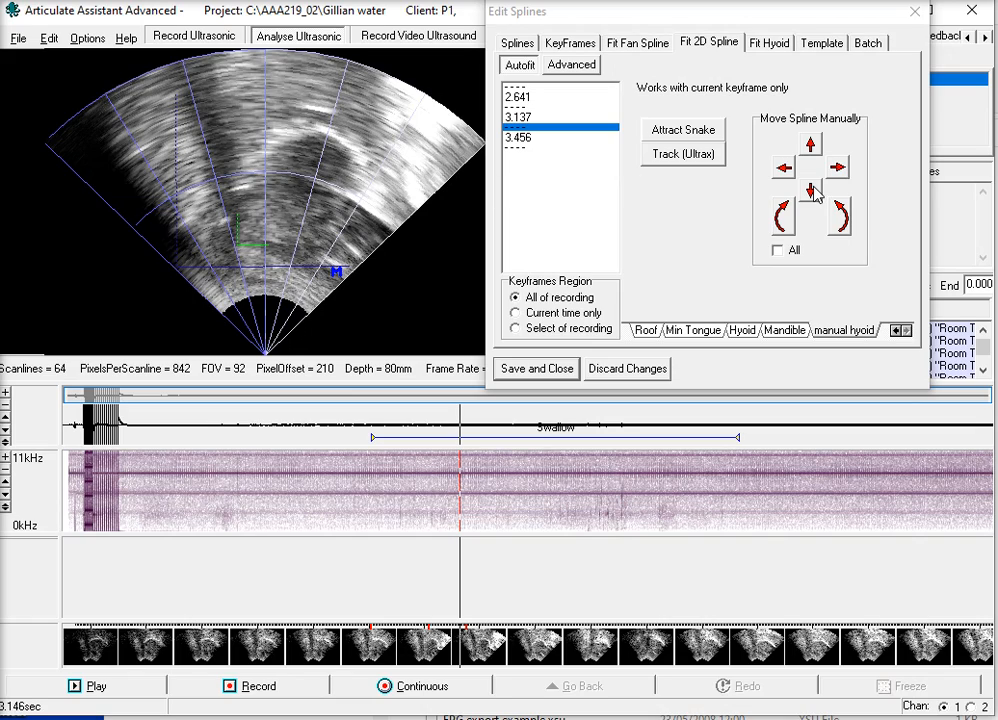
click(546, 372)
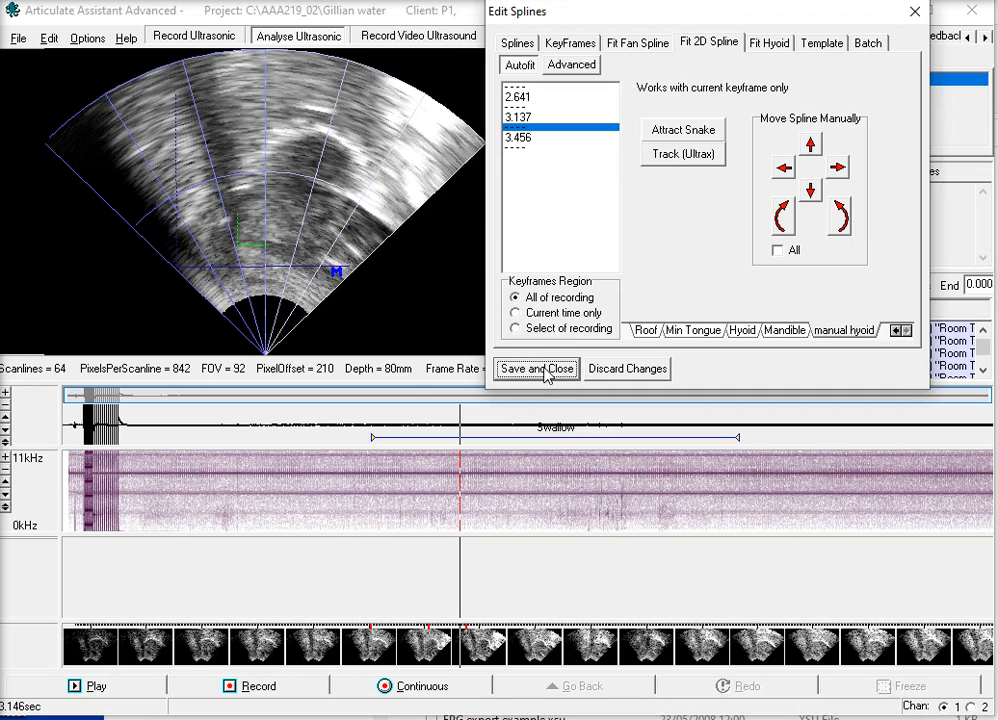